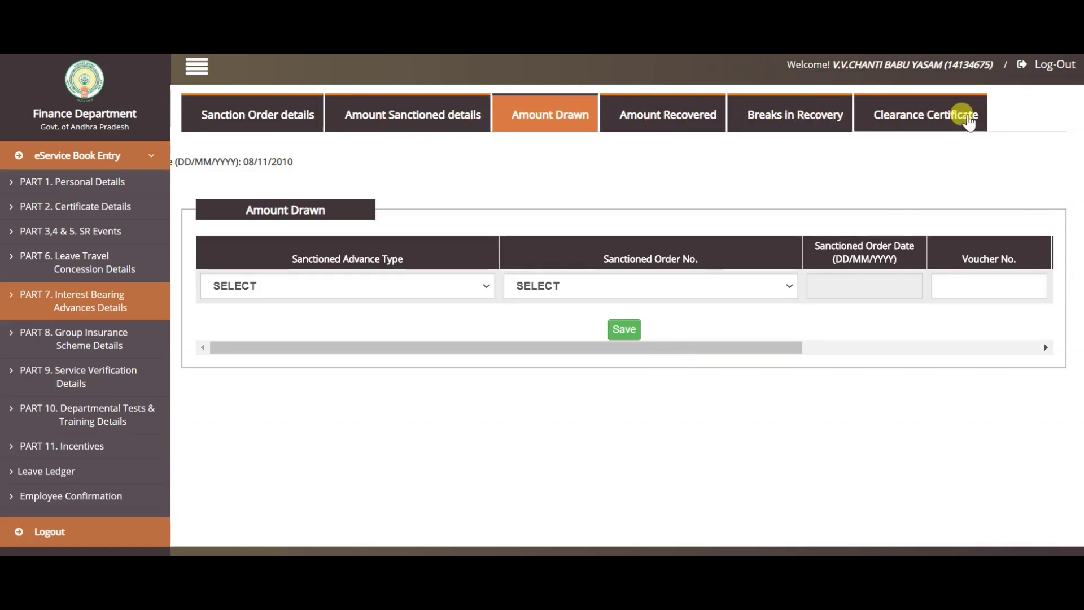
Step: Open the Sanction Order details and set the first row's sanctioned advance type to House Building Advance
left_click(235, 119)
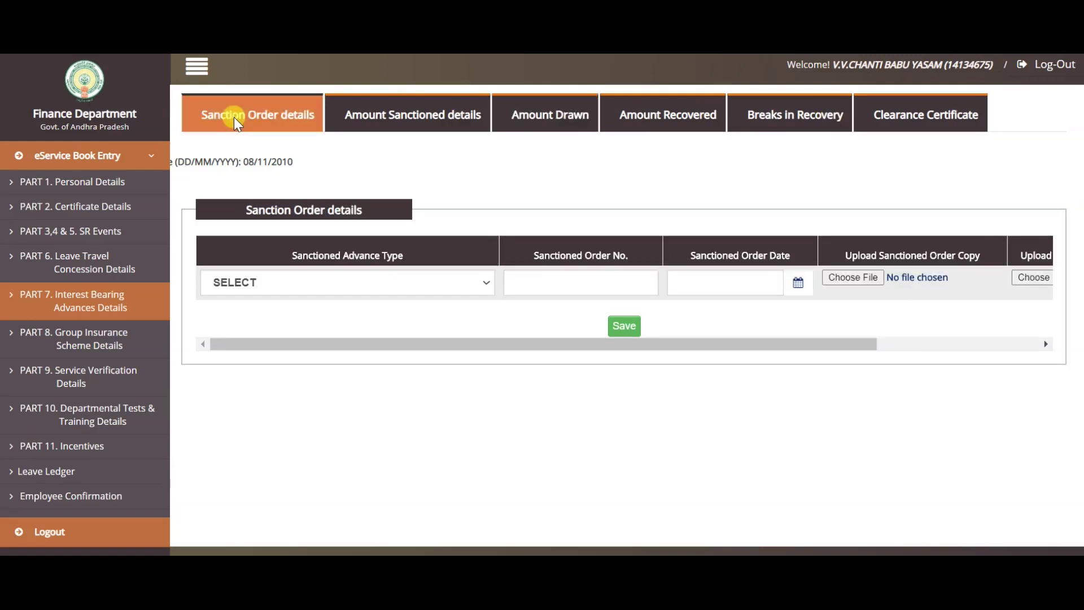
left_click(292, 287)
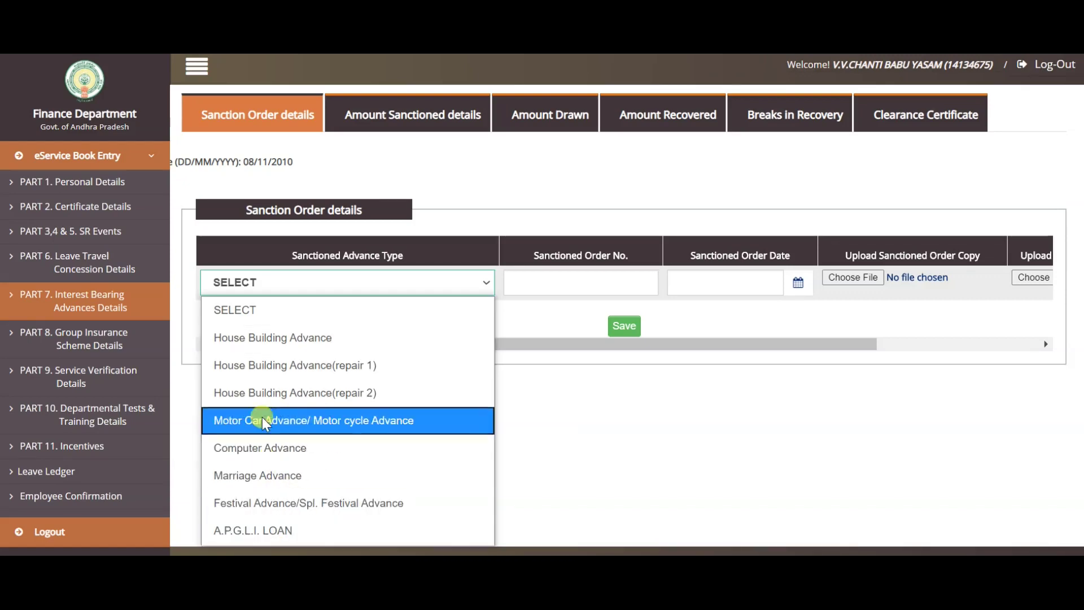
left_click(264, 341)
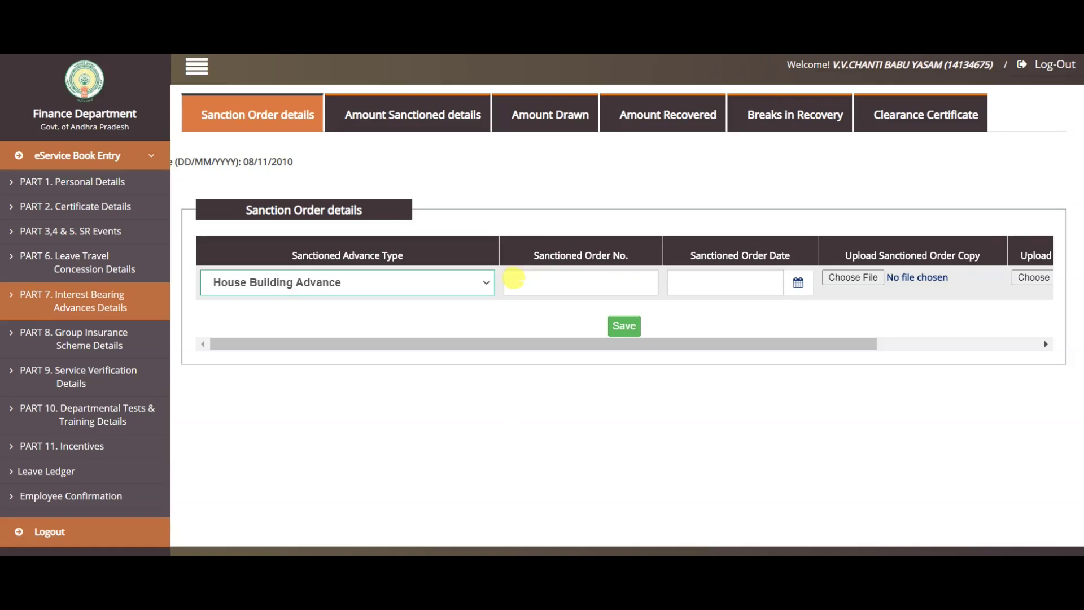
Step: Examine the sanctioned order number, order date and document upload fields of the House Building Advance row
left_click(514, 278)
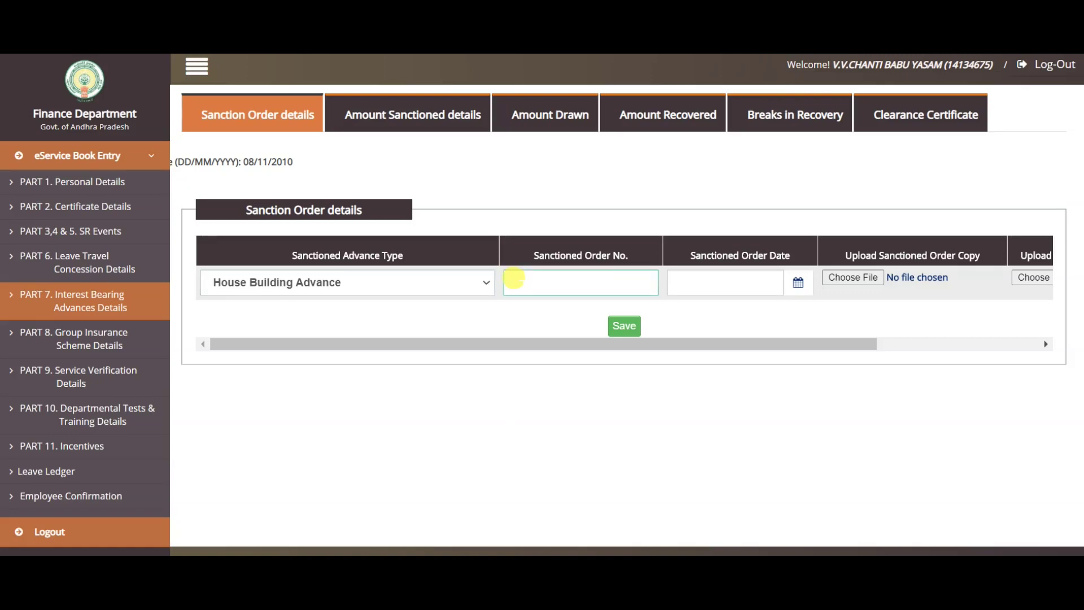
left_click(678, 280)
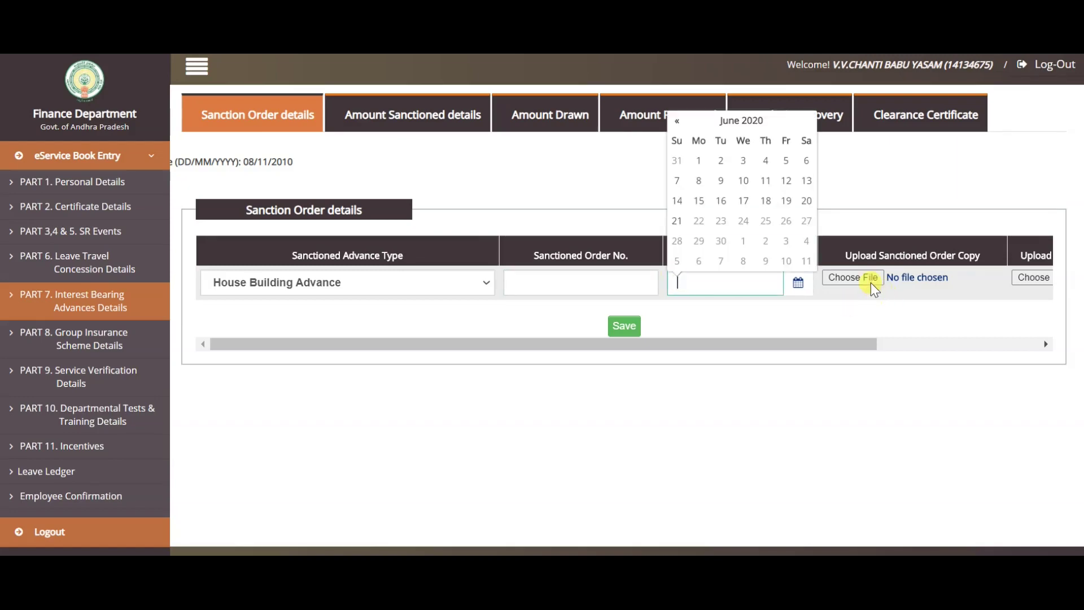
left_click_drag(865, 347, 1026, 346)
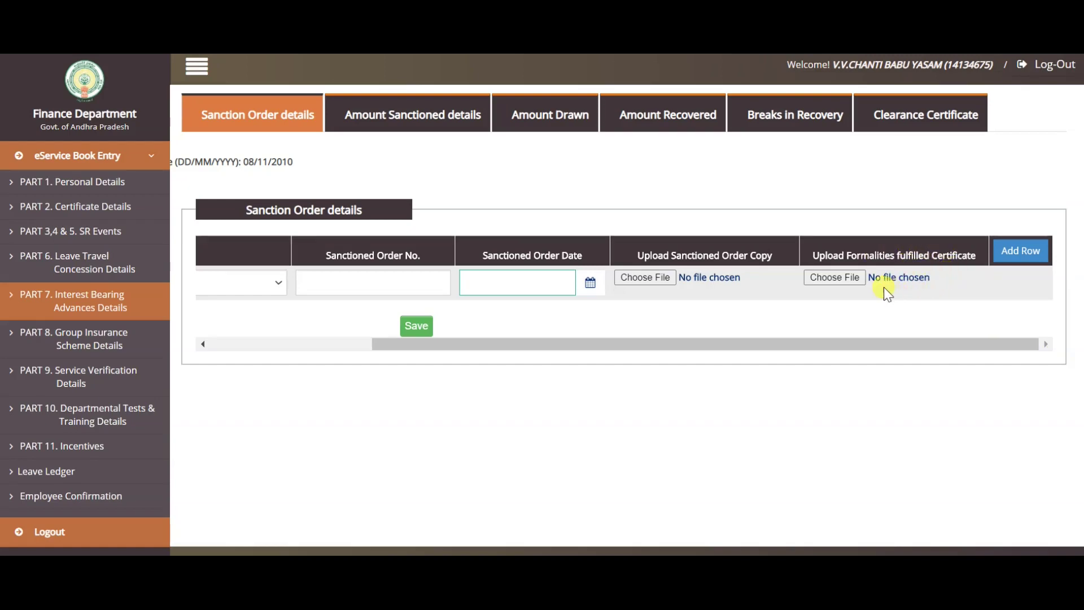
left_click_drag(586, 346, 585, 345)
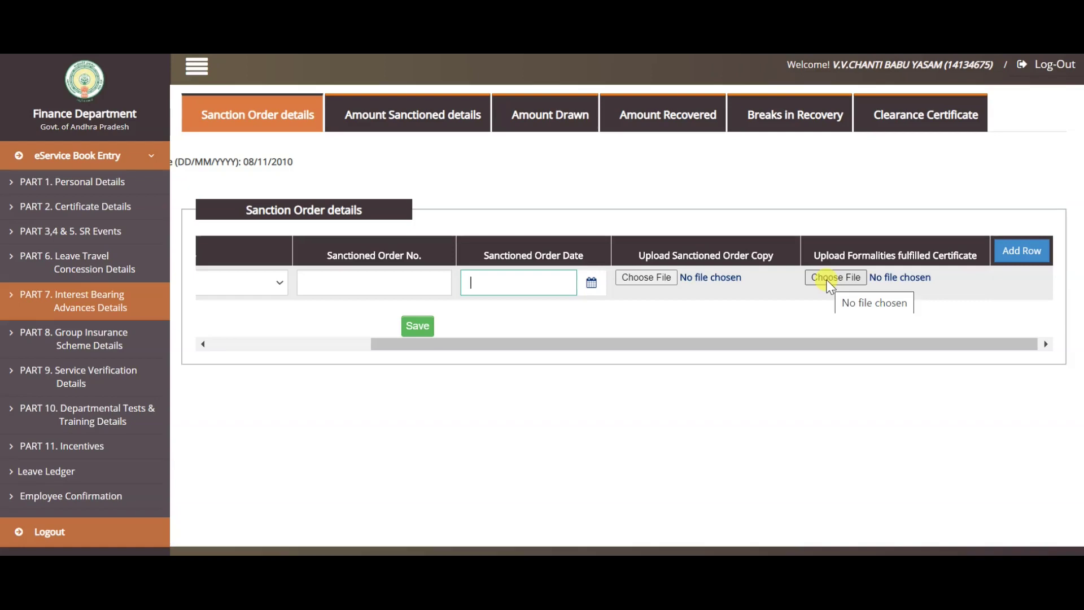
left_click_drag(848, 340, 579, 355)
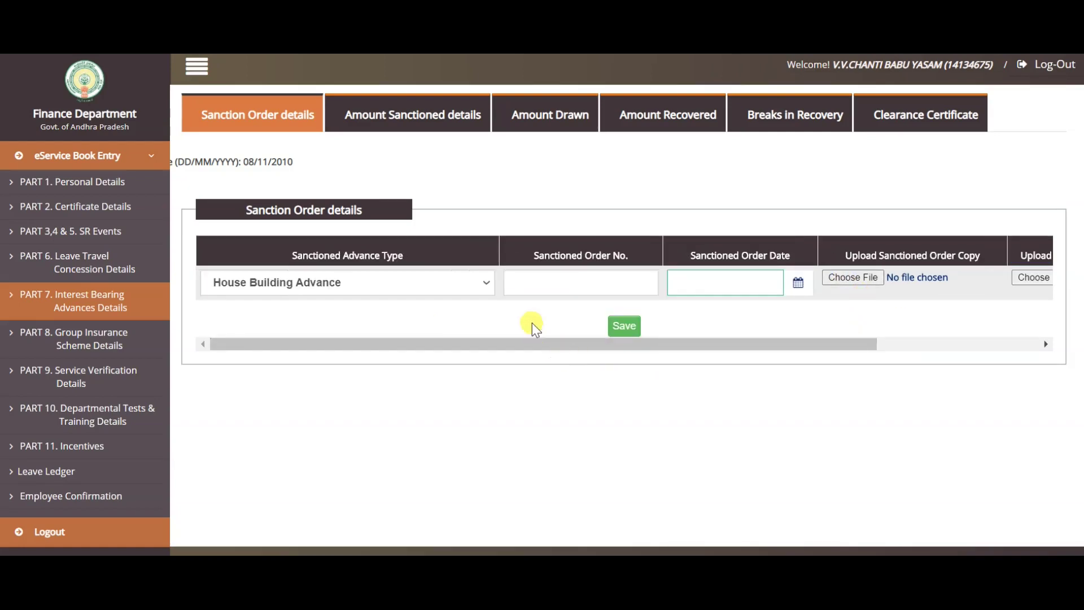
Step: Add a second row to the Sanction Order details table
left_click_drag(673, 348, 835, 345)
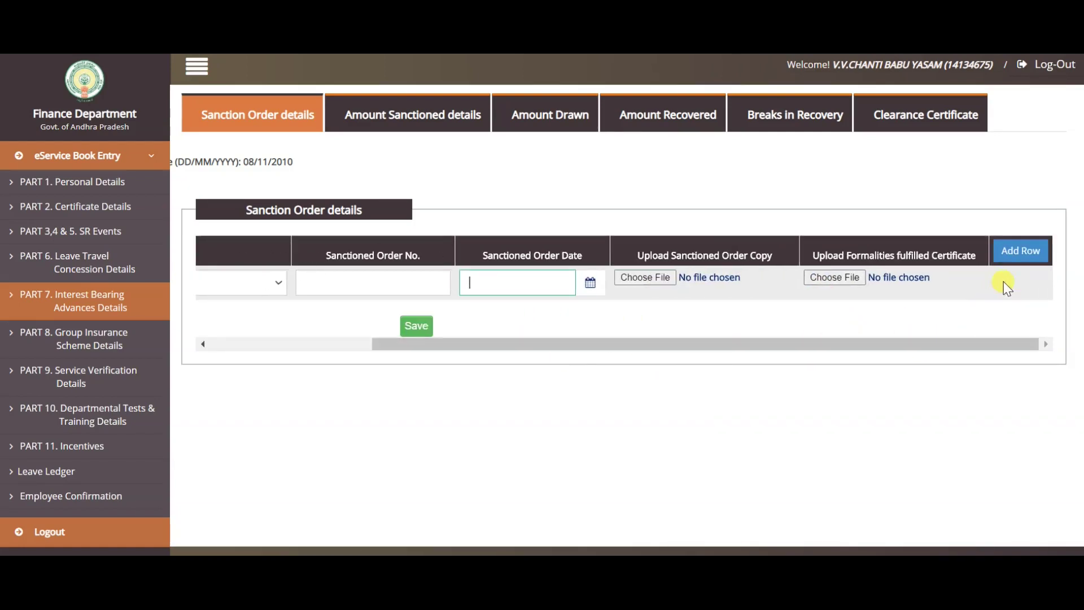
left_click(1018, 253)
left_click_drag(941, 379, 581, 412)
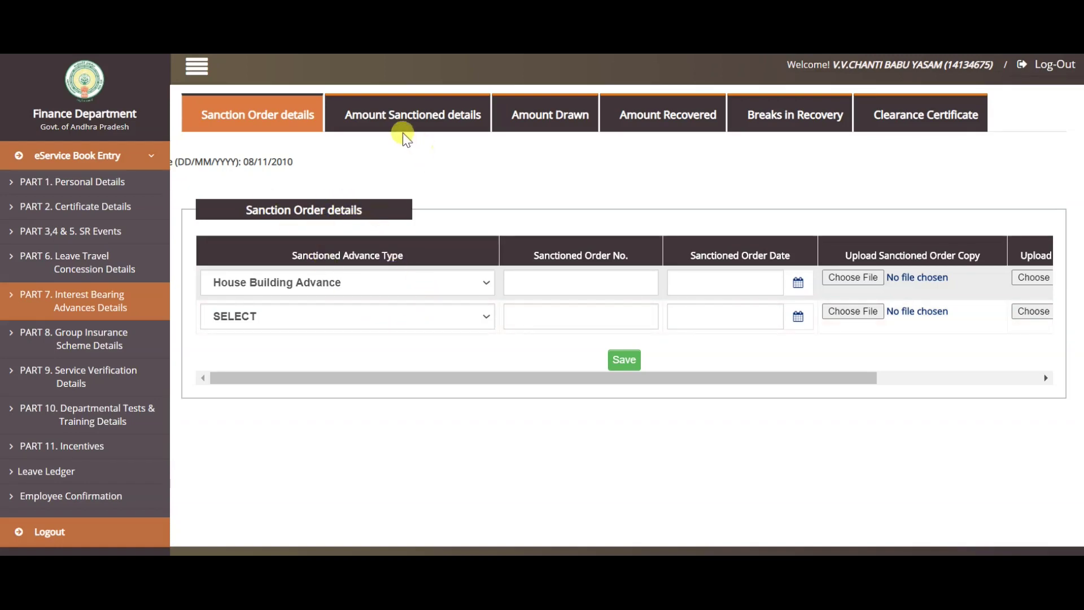
Step: Check which sanctioned advance types the Amount Sanctioned details offer, comparing them with the rows in the Sanction Order details
left_click(395, 118)
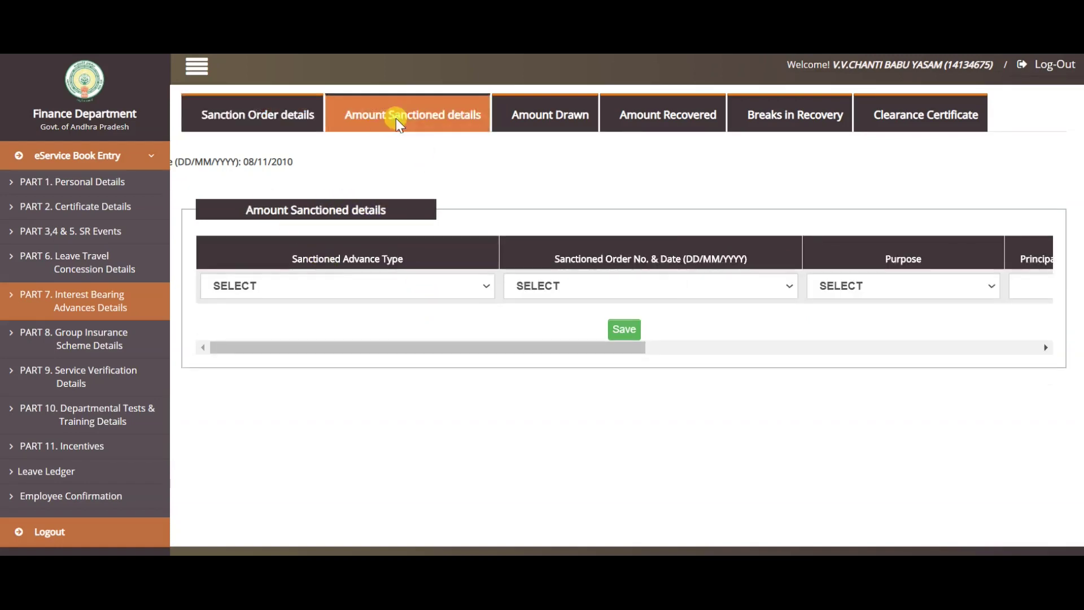
left_click(337, 291)
left_click(337, 291)
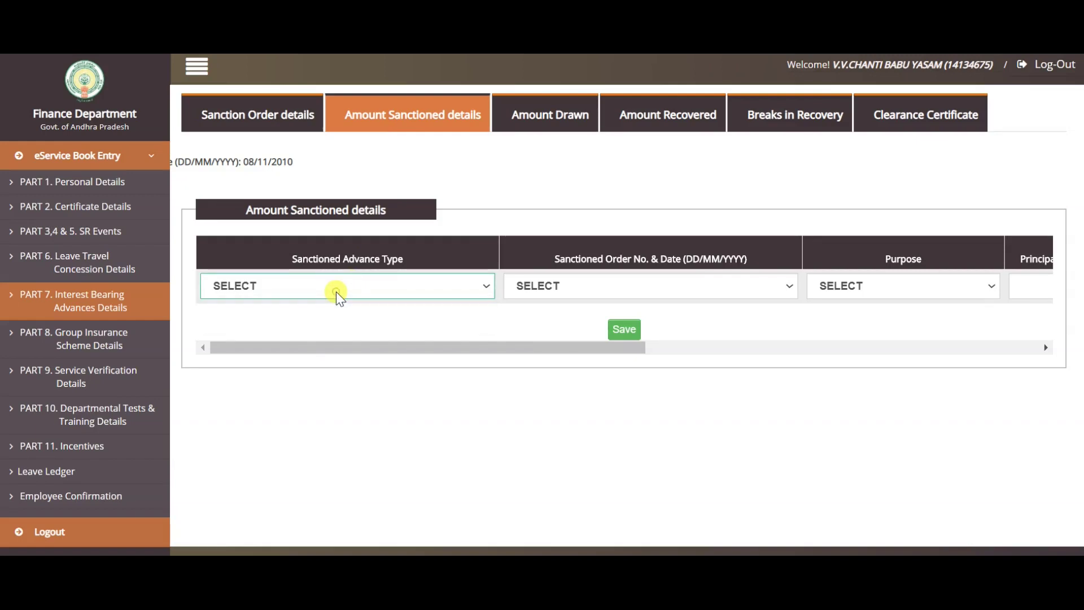
left_click(273, 120)
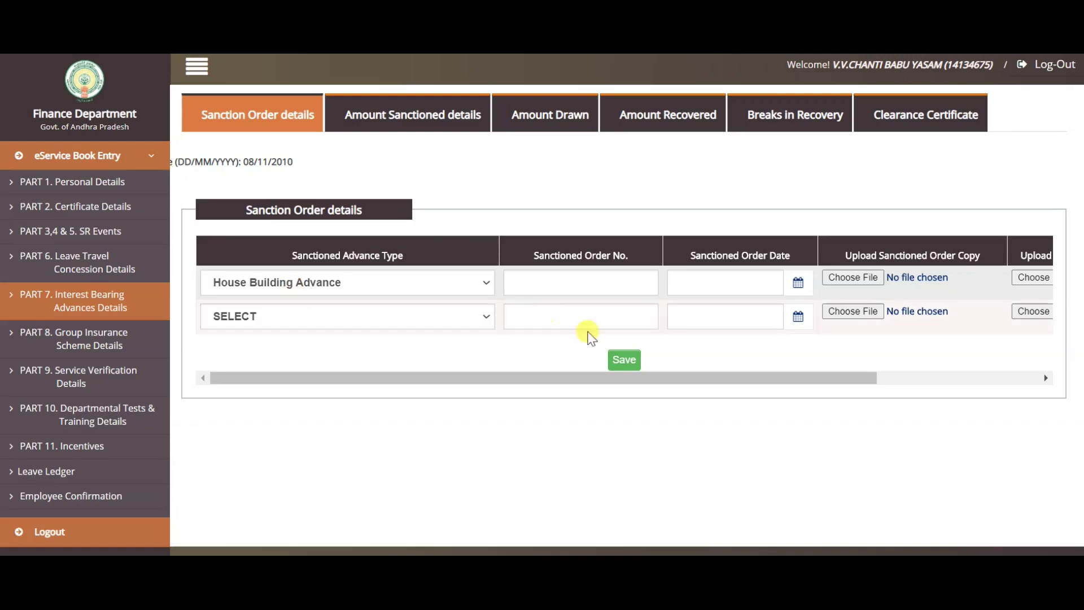
left_click(425, 121)
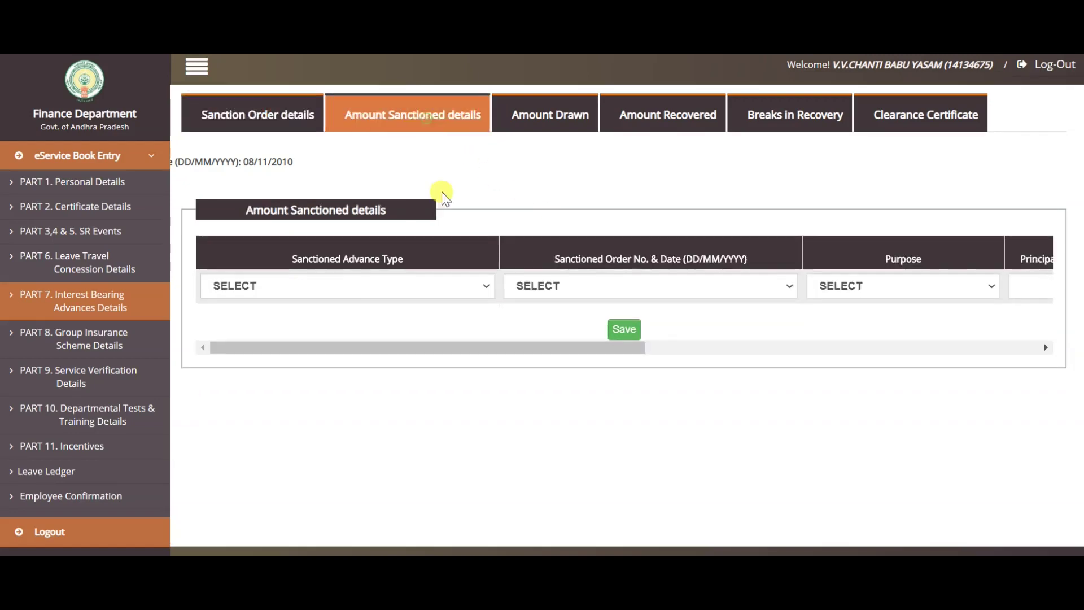
left_click(358, 294)
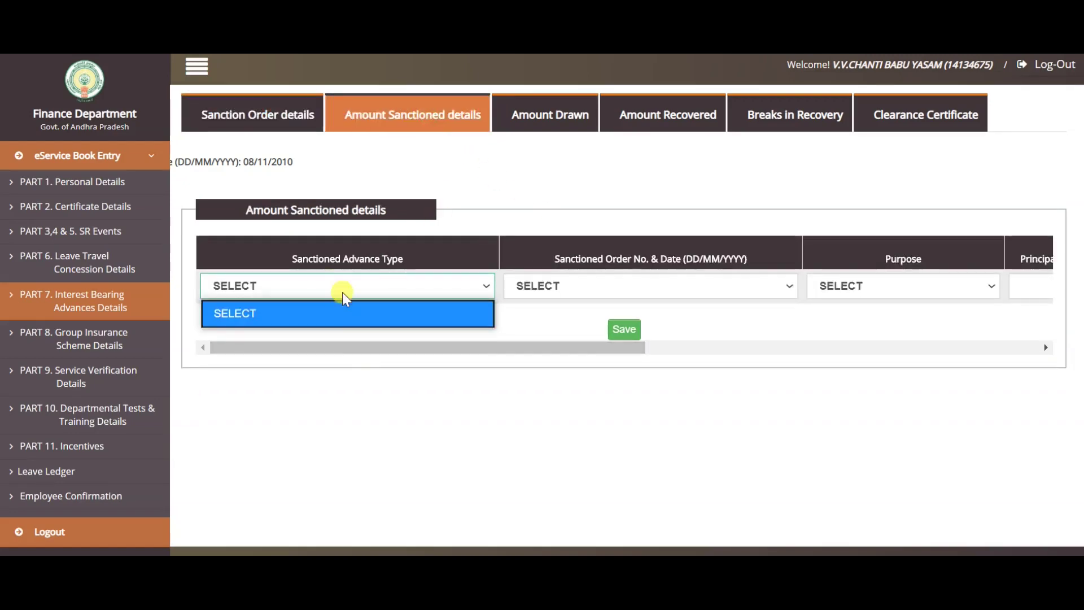
left_click(254, 310)
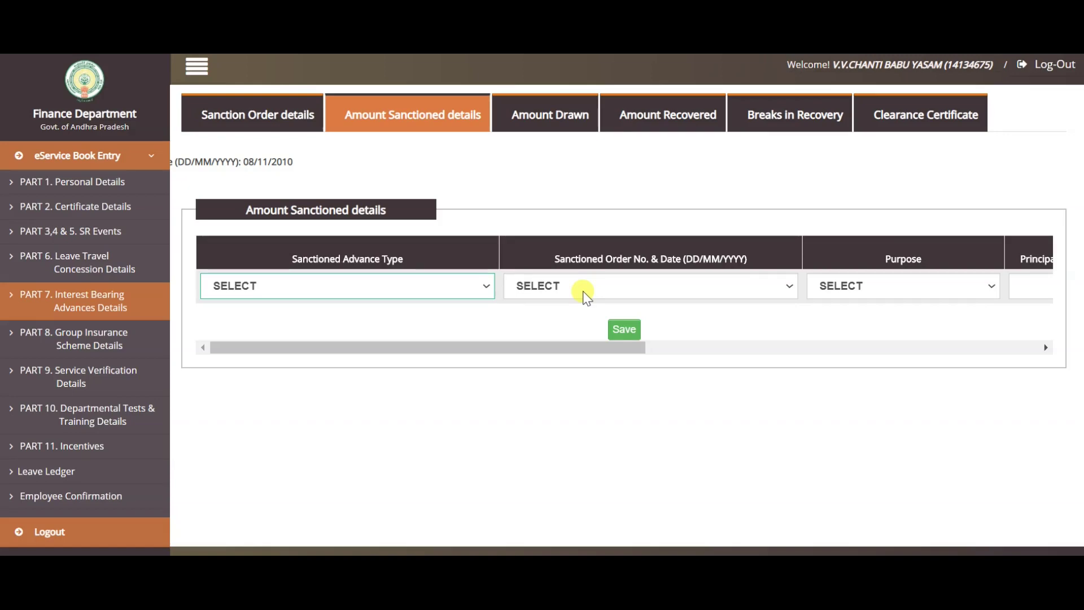
left_click(210, 113)
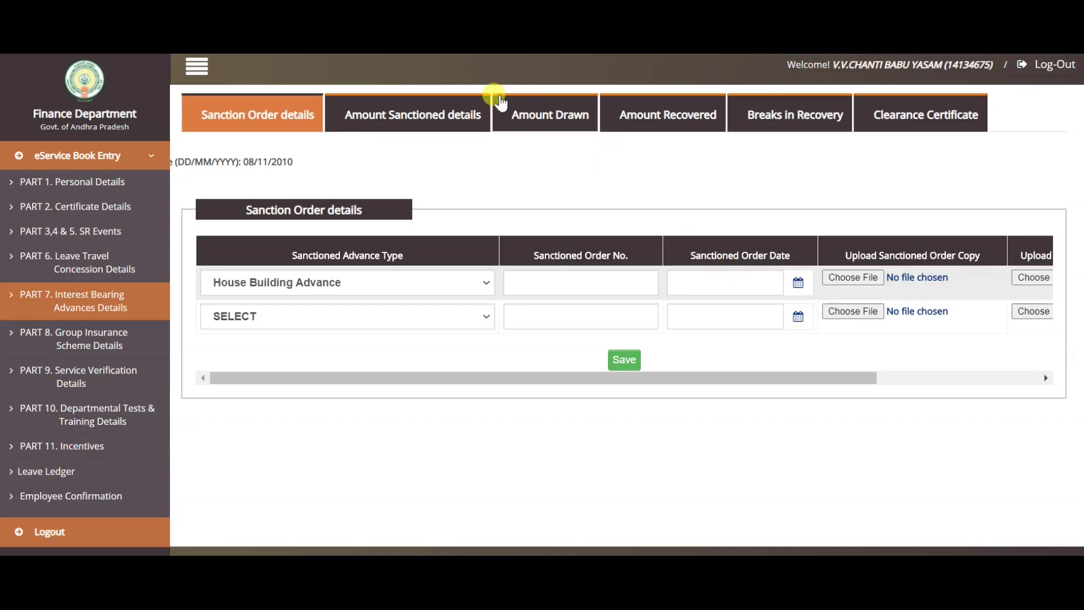
left_click(481, 114)
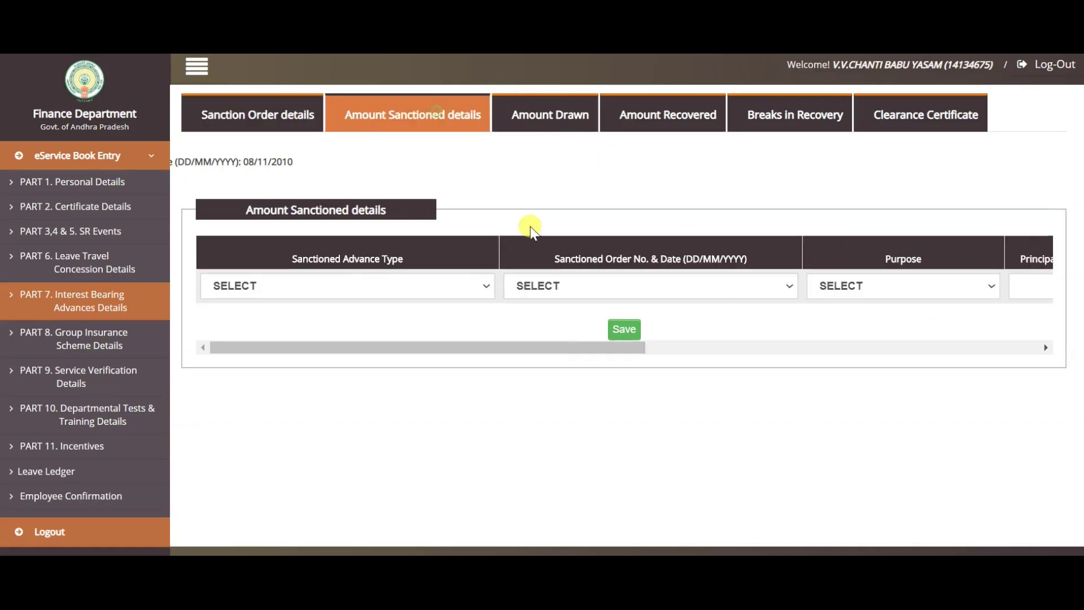
Step: Look through the available Purpose options in the Amount Sanctioned details without choosing one
left_click_drag(641, 347, 799, 349)
left_click(579, 288)
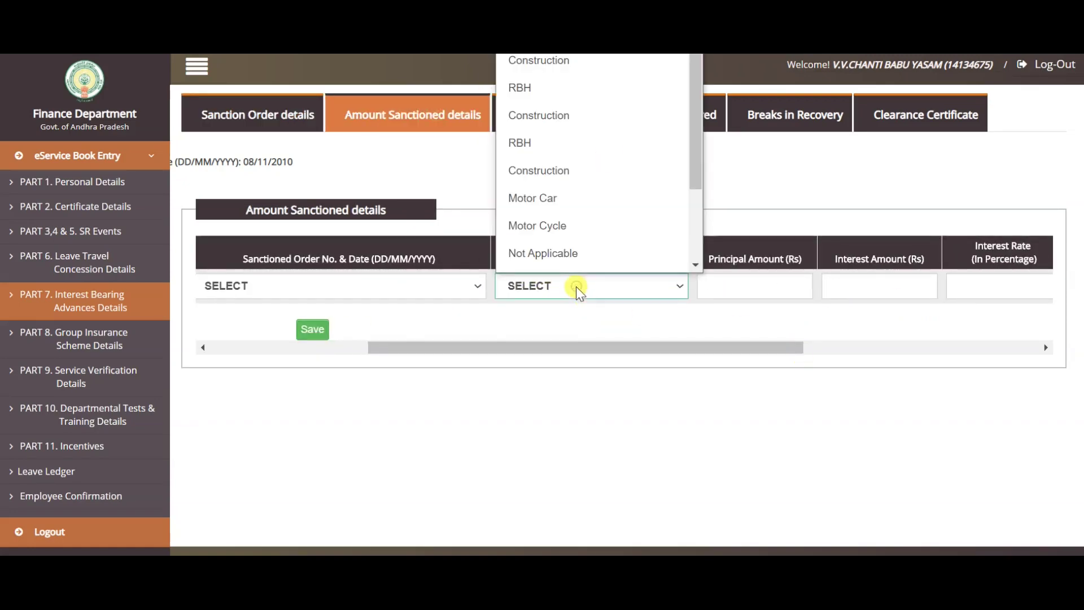
scroll(582, 254, "down", 1)
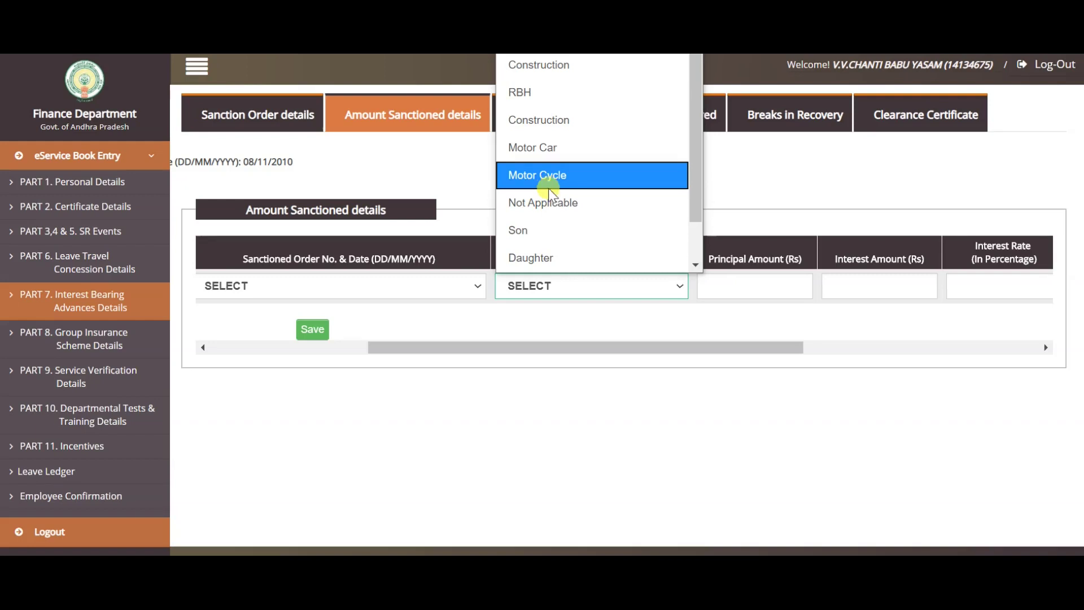
scroll(558, 209, "down", 1)
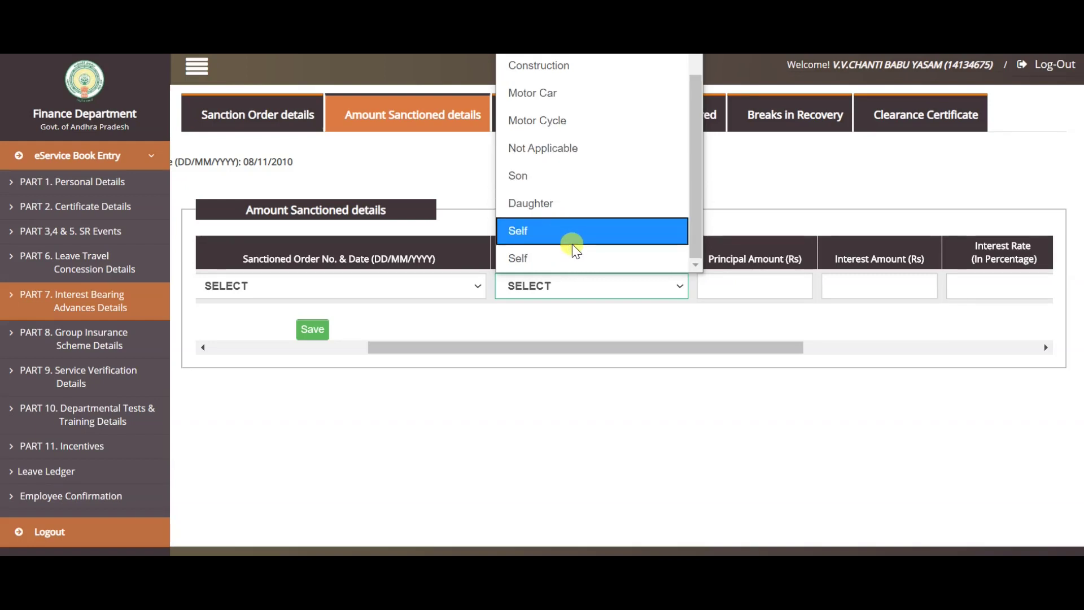
left_click(602, 315)
Step: Examine the principal amount, interest amount, interest rate and installment fields of the Amount Sanctioned details row
left_click(713, 284)
left_click_drag(748, 347, 903, 358)
left_click(618, 283)
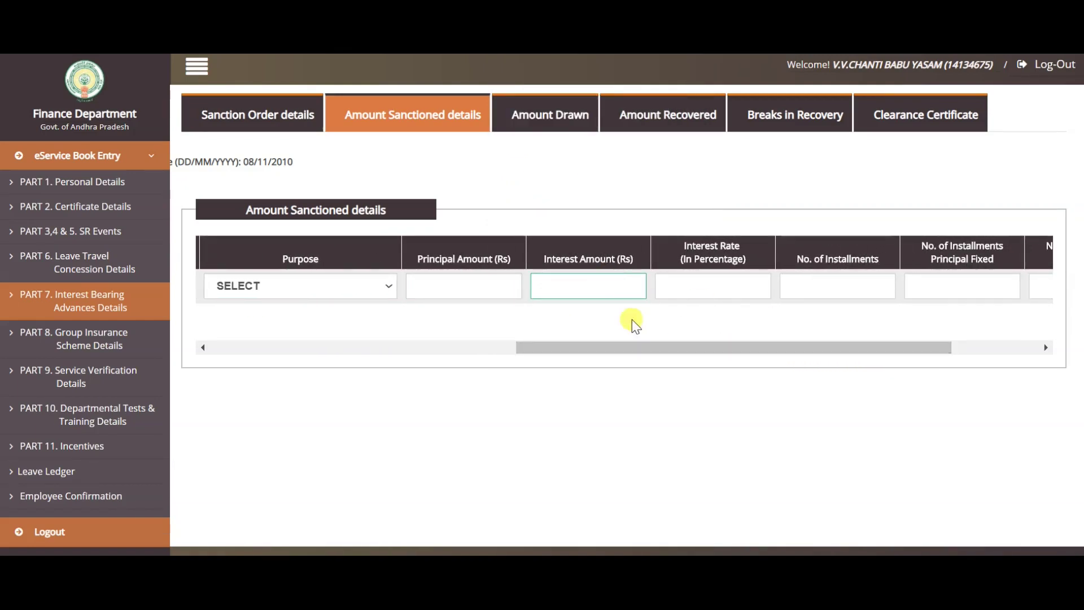
left_click_drag(685, 353, 751, 360)
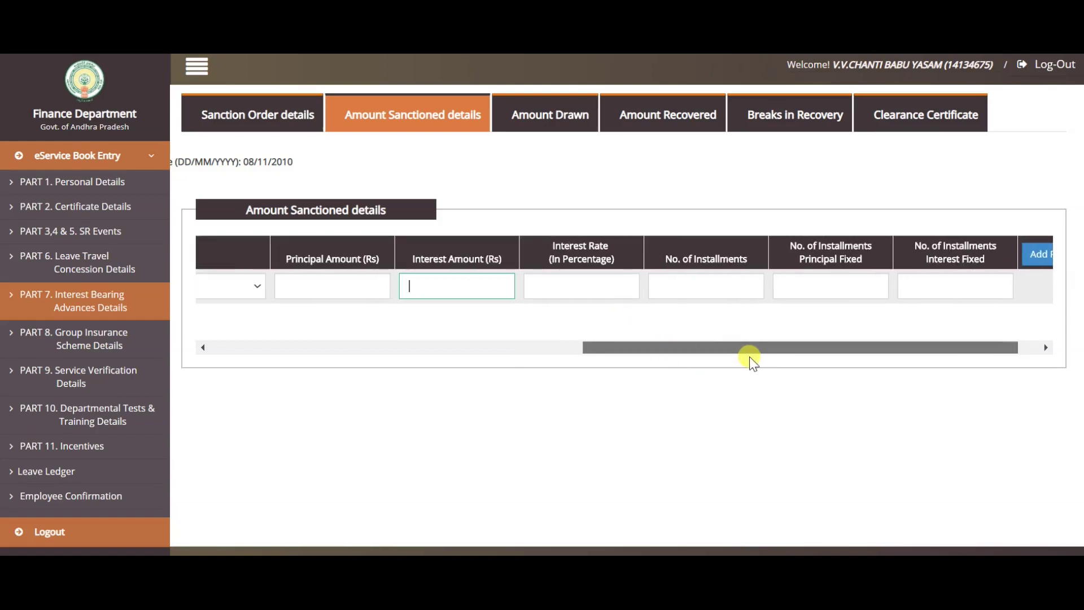
left_click(583, 280)
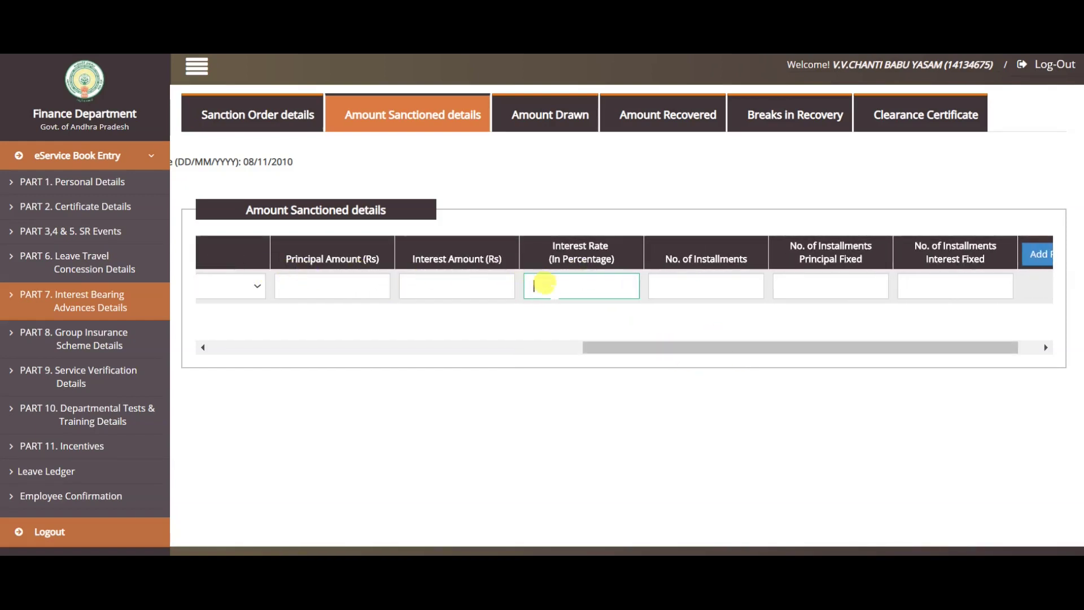
left_click(672, 286)
left_click_drag(687, 346, 726, 346)
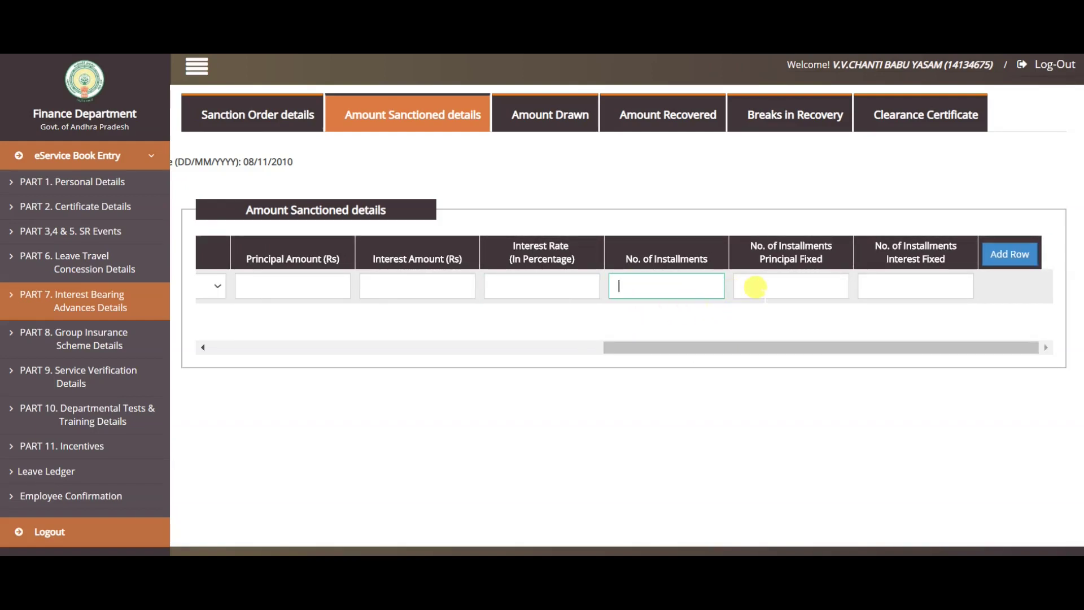
left_click(755, 287)
left_click(915, 285)
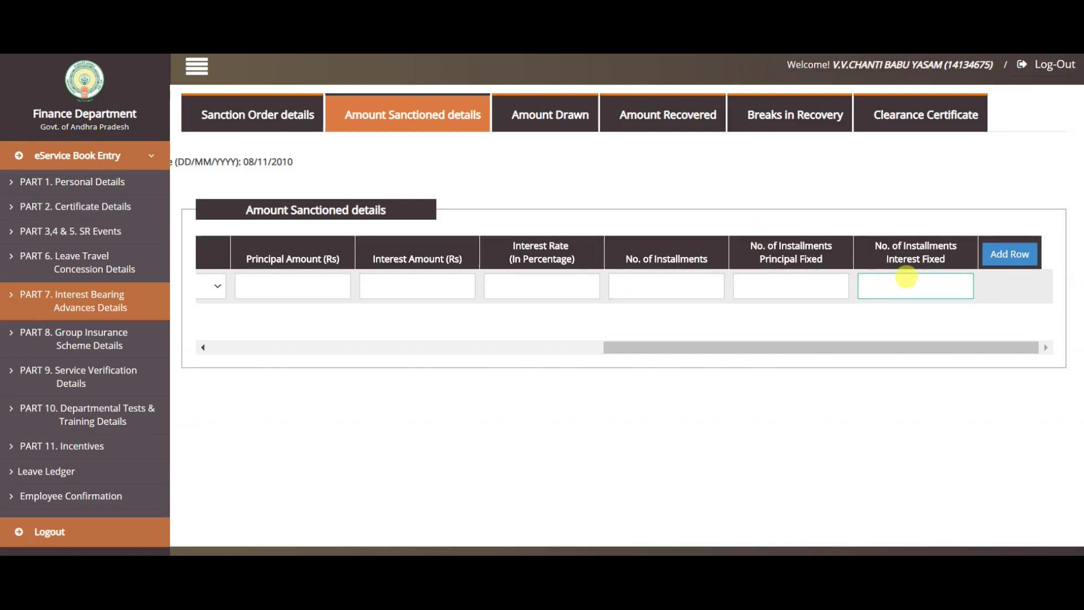
left_click_drag(985, 352, 476, 352)
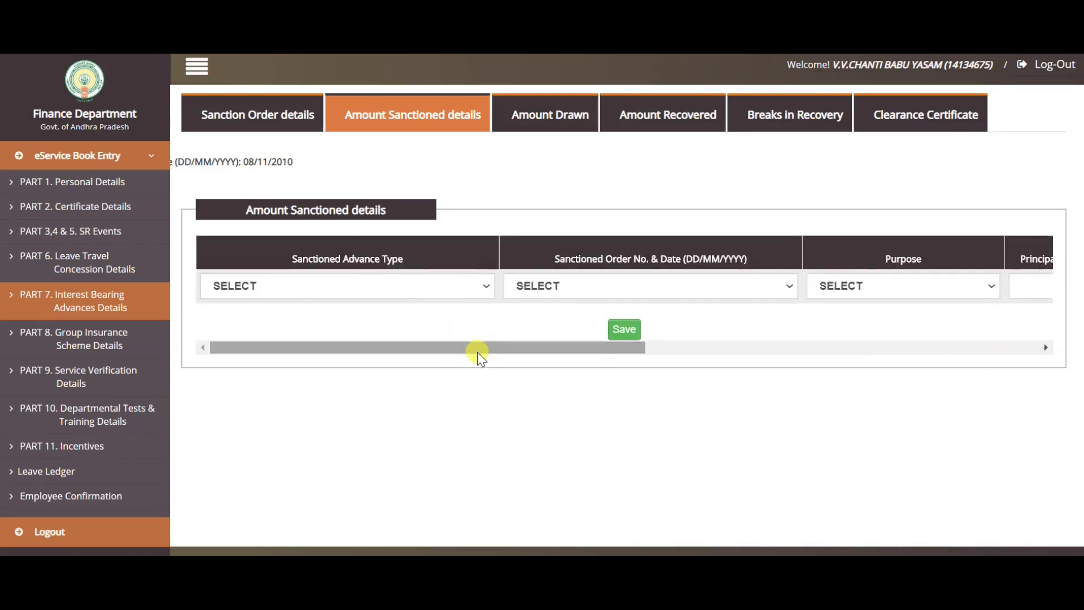
Step: Review the Sanction Order details rows once more and return to the Amount Sanctioned details
left_click(259, 115)
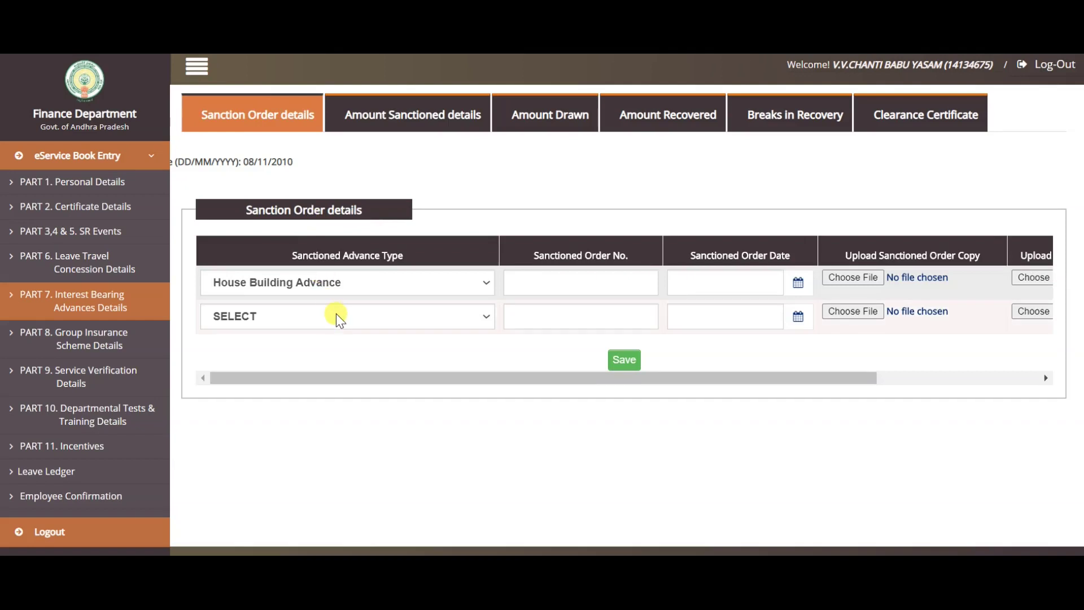
left_click(401, 113)
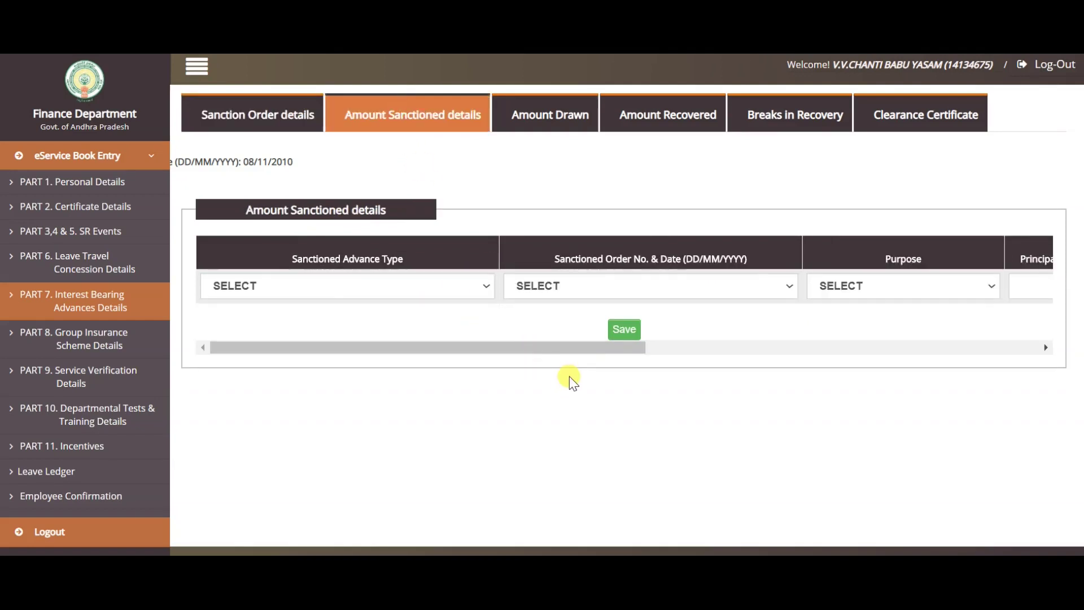
mouse_move(552, 341)
left_mouse_down()
mouse_move(786, 365)
mouse_move(1010, 347)
mouse_move(500, 378)
left_mouse_up()
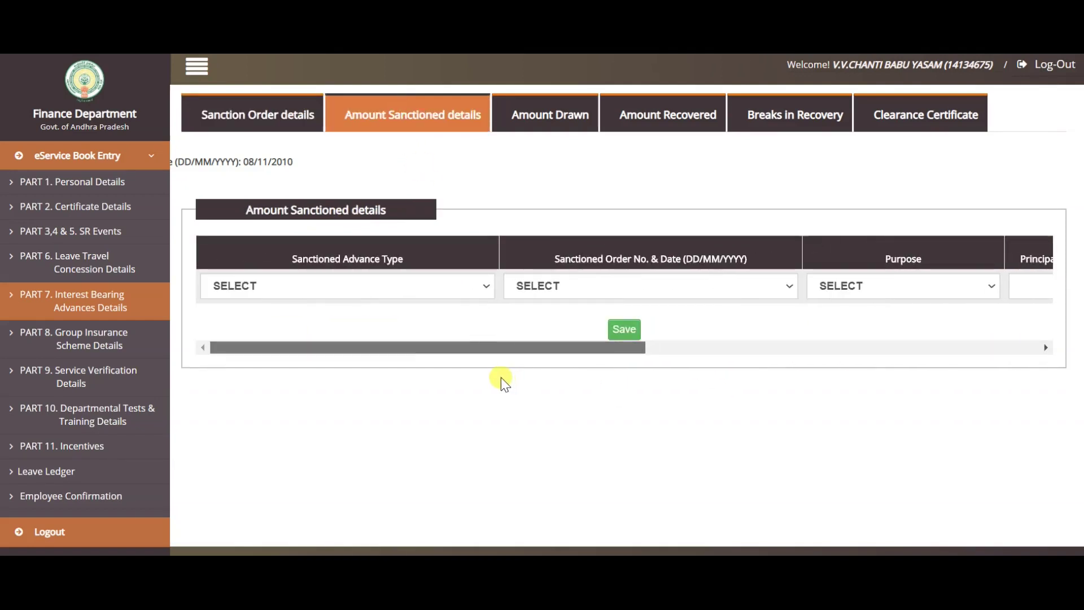
Step: Open the Amount Drawn section and examine its advance type, voucher number, voucher date and amount fields
left_click(545, 123)
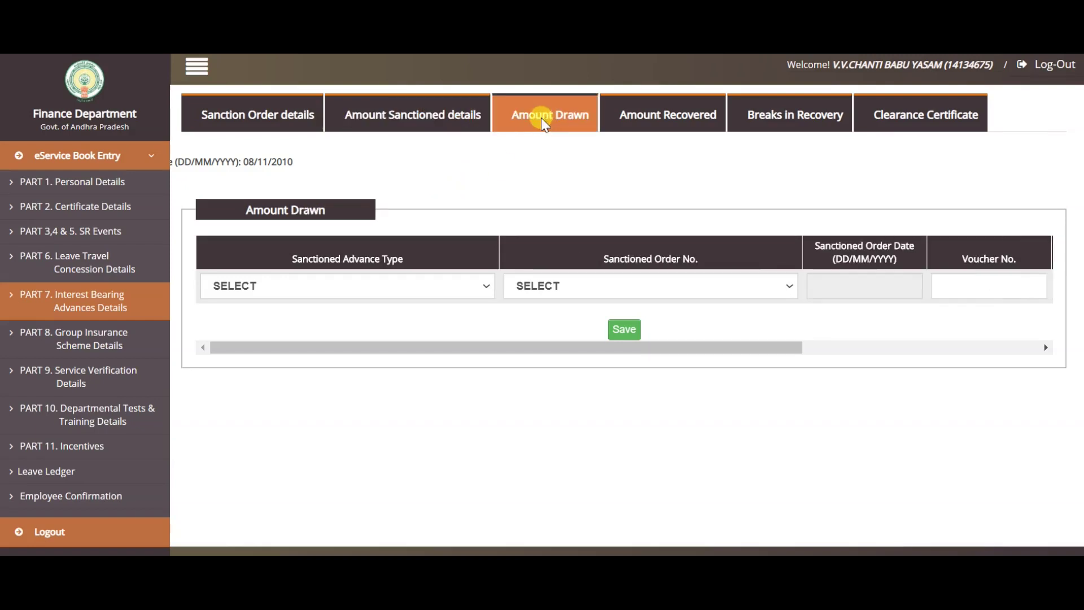
left_click(311, 286)
left_click(311, 285)
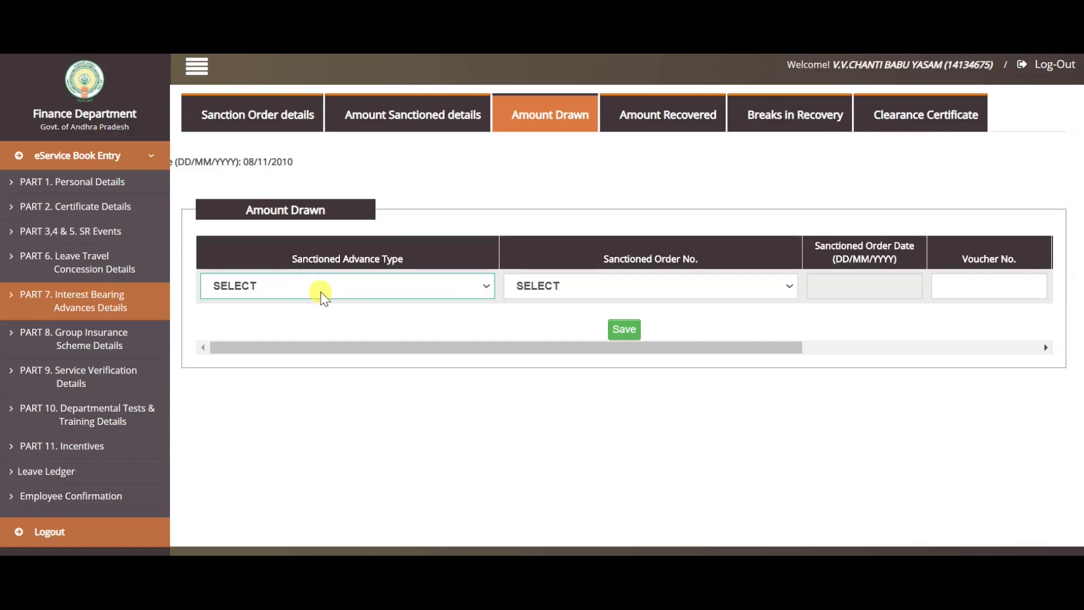
left_click_drag(794, 349, 1011, 356)
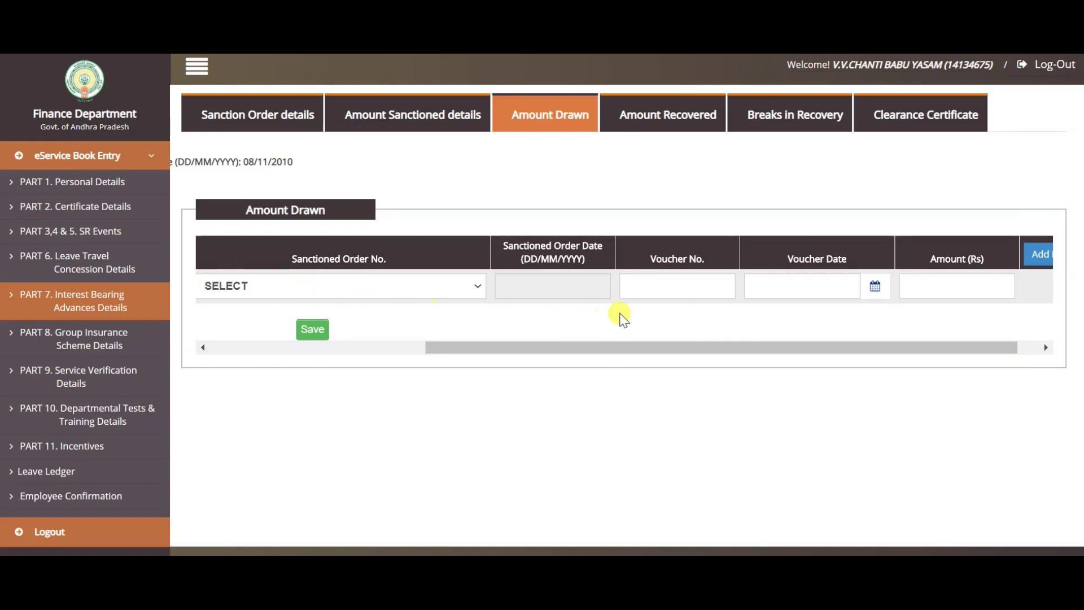
left_click(640, 285)
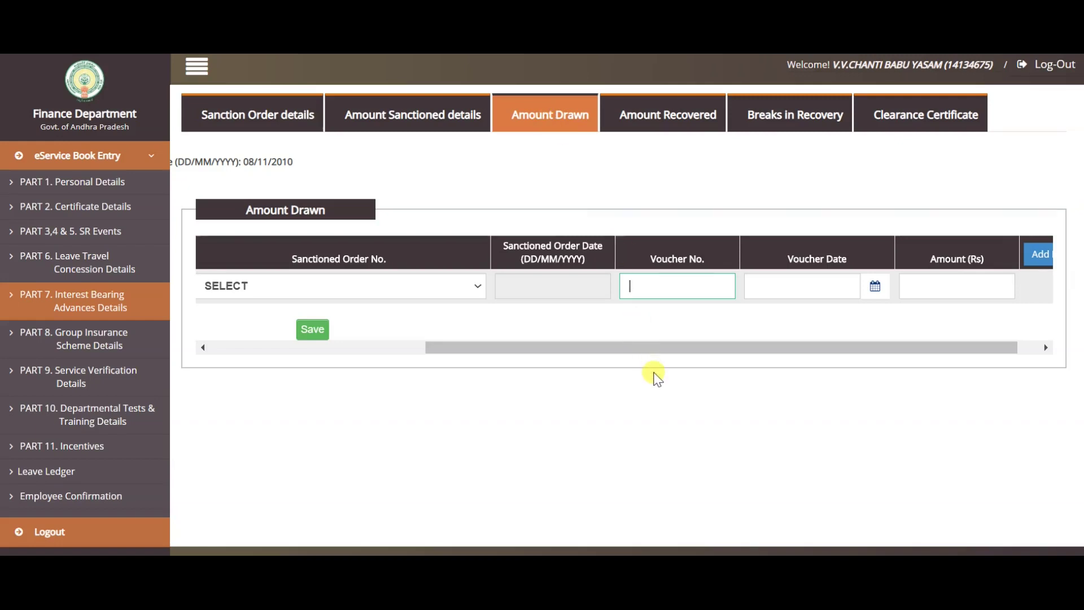
scroll(646, 281, "right", 1)
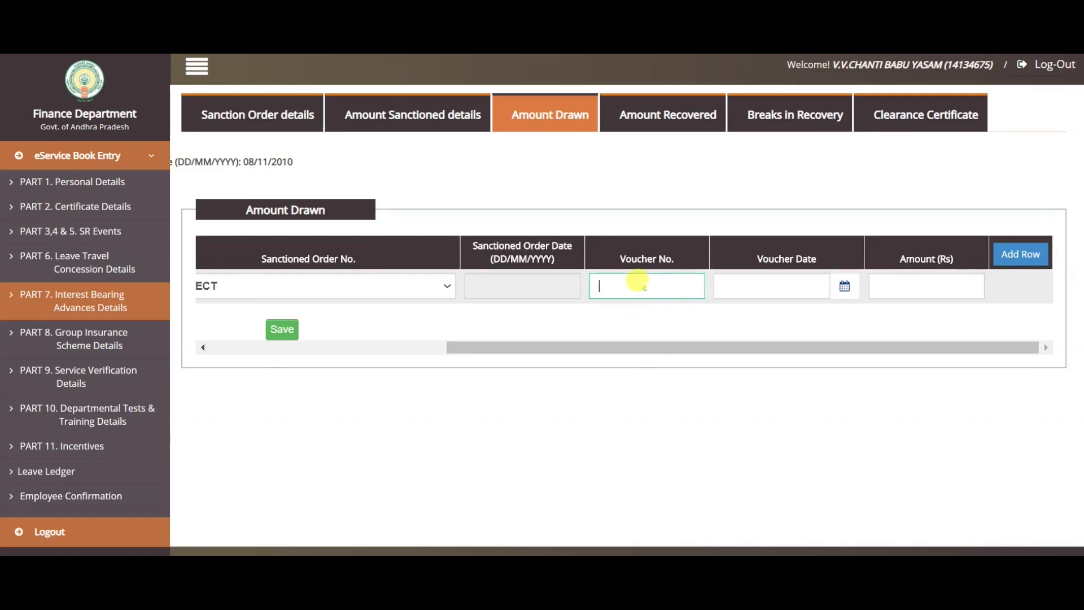
Step: Go over the Voucher No., Voucher Date and Amount fields of the Amount Drawn row without entering values
left_click(758, 295)
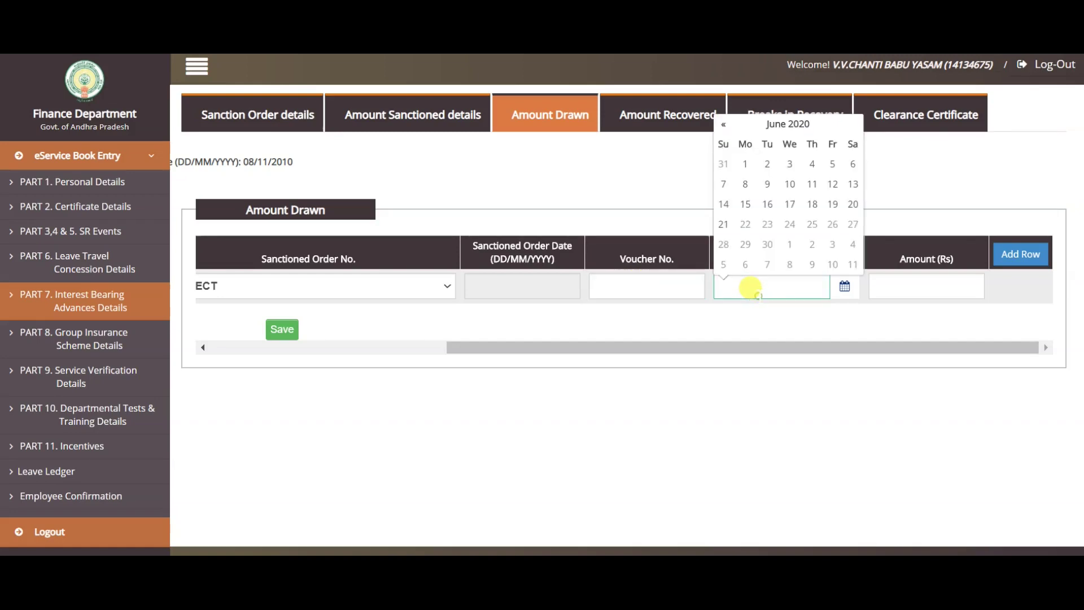
left_click(656, 284)
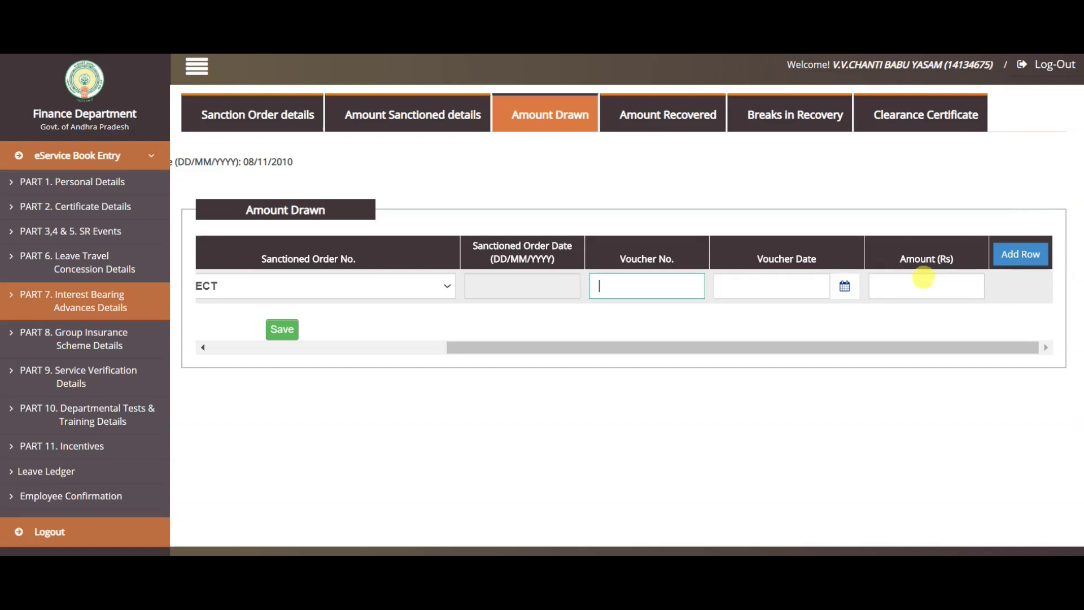
left_click(924, 277)
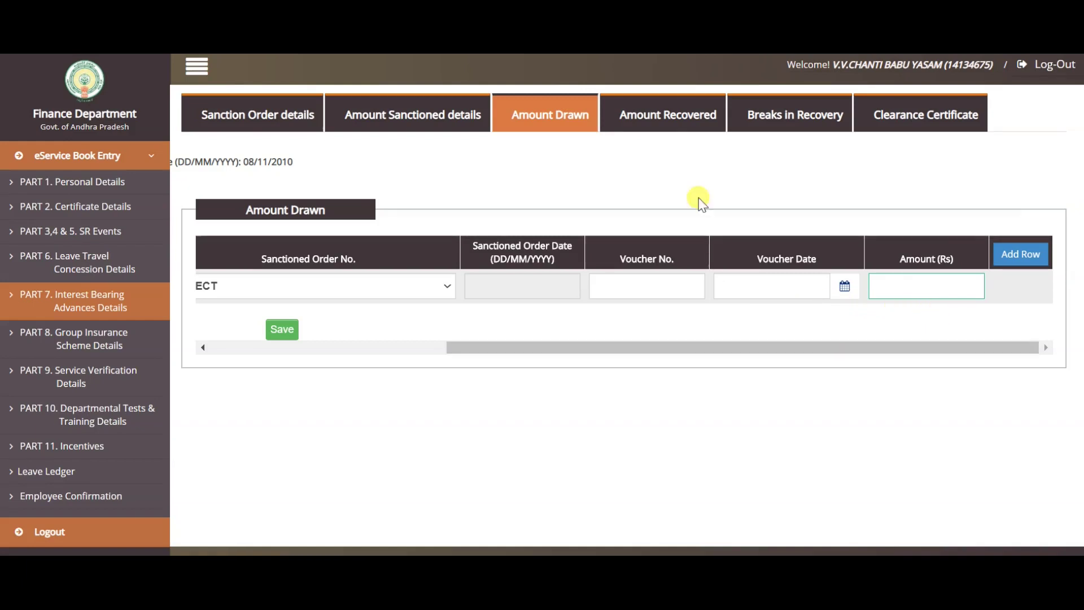
Step: Open the Amount Recovered section and examine its advance type, principal, interest, installment, last recovery year and month, and balance fields
left_click(677, 122)
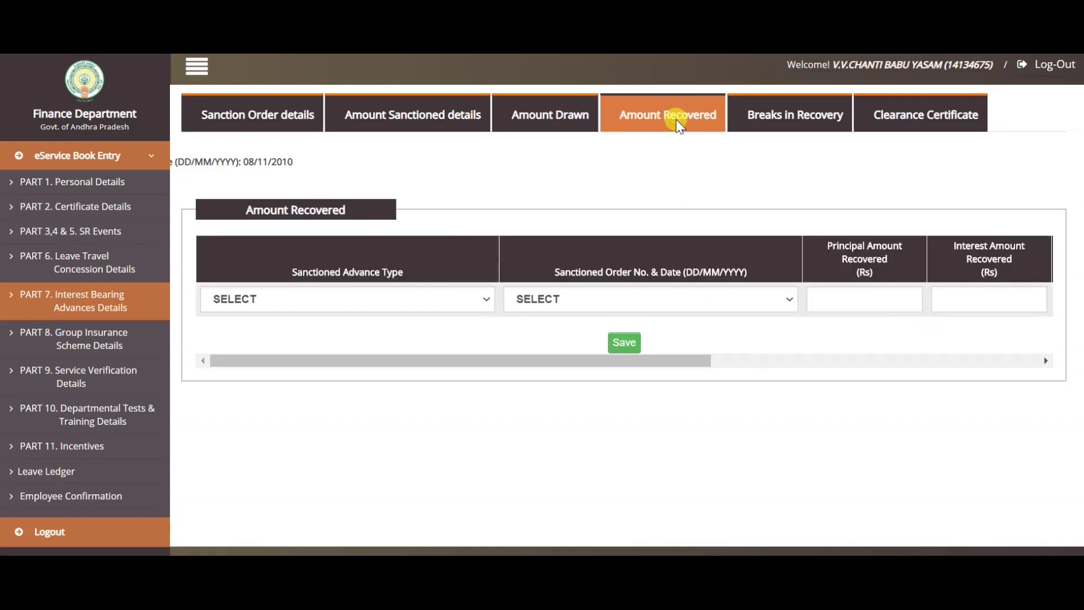
left_click(367, 306)
left_click(367, 306)
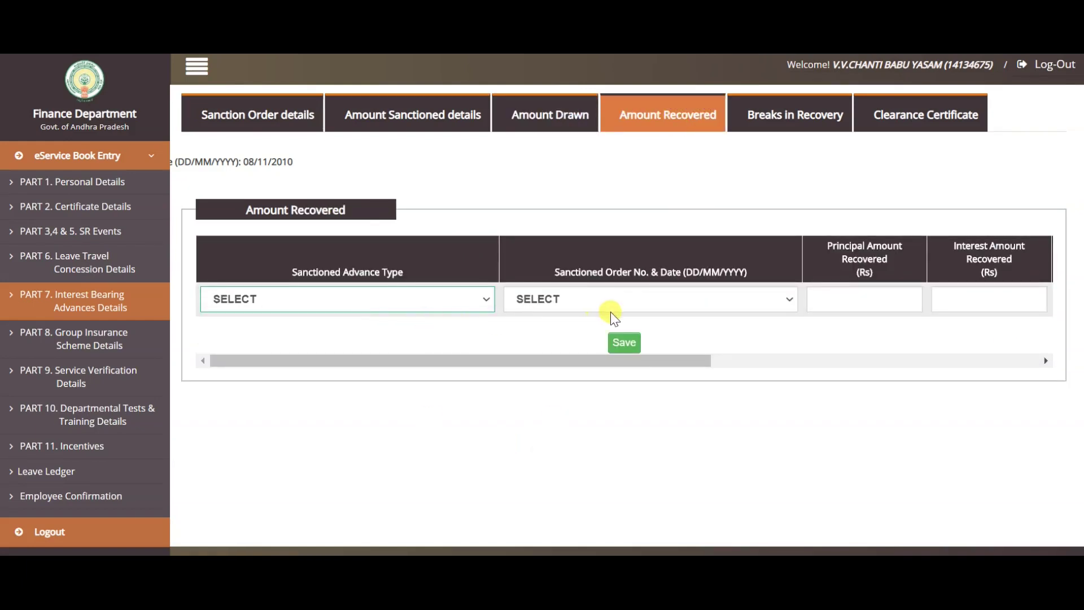
scroll(372, 308, "right", 5)
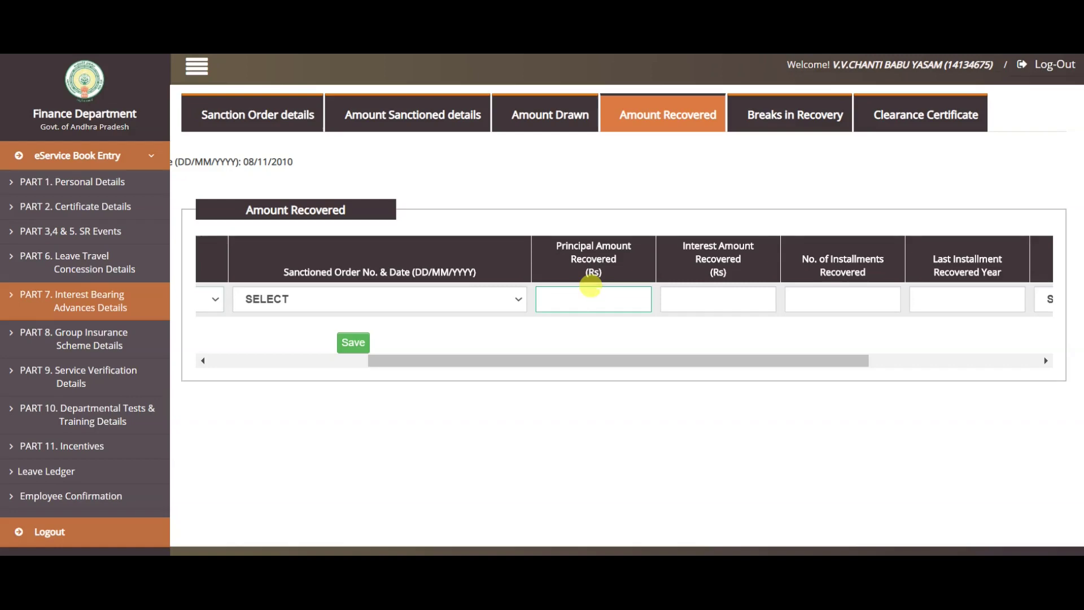
left_click(719, 296)
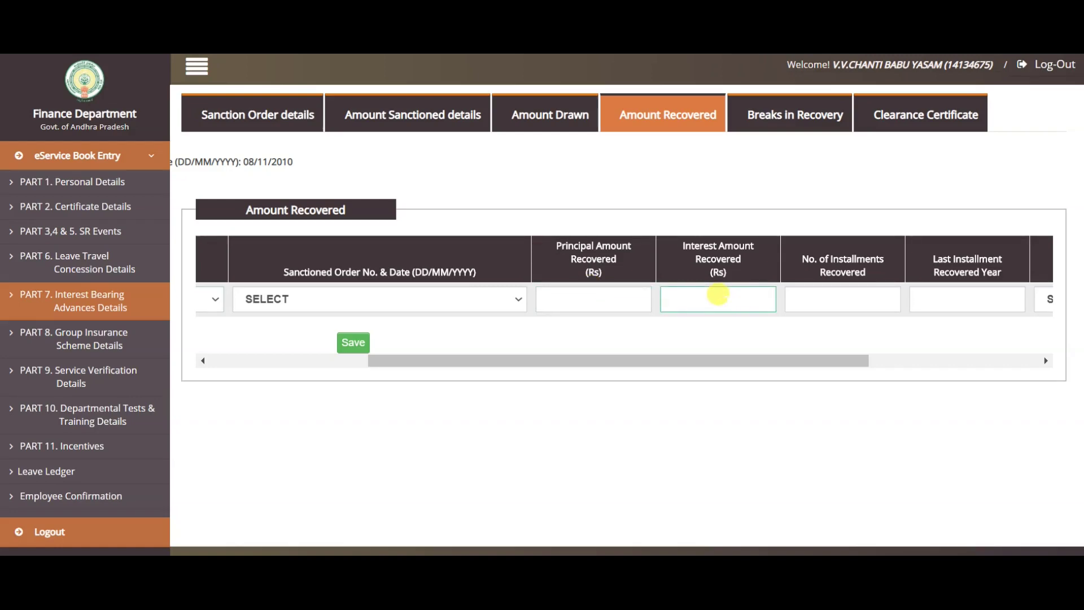
left_click(804, 298)
left_click_drag(850, 355, 1012, 383)
left_click(708, 295)
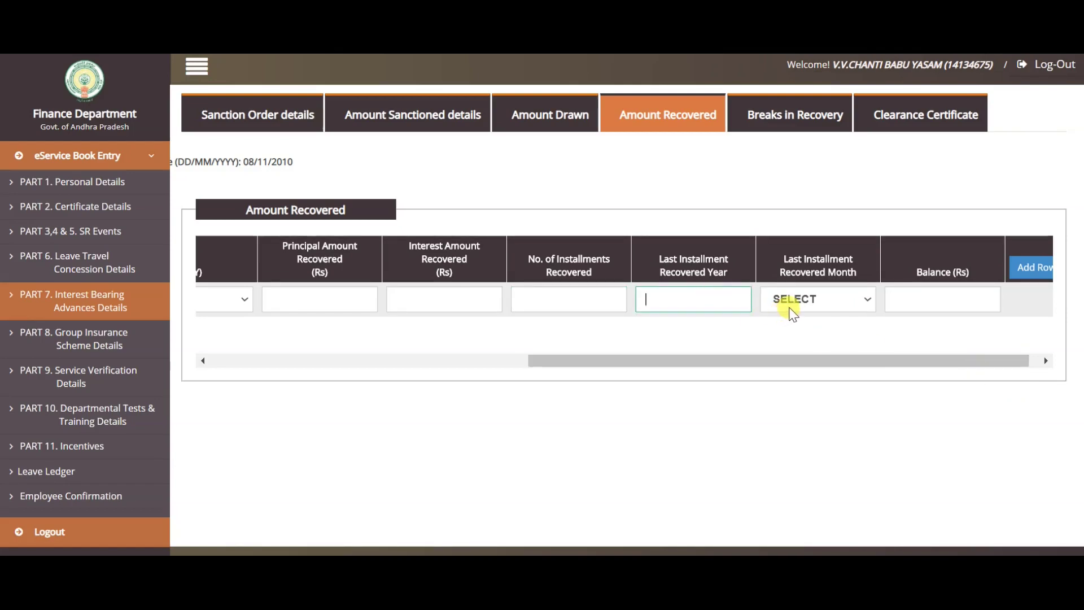
left_click(917, 288)
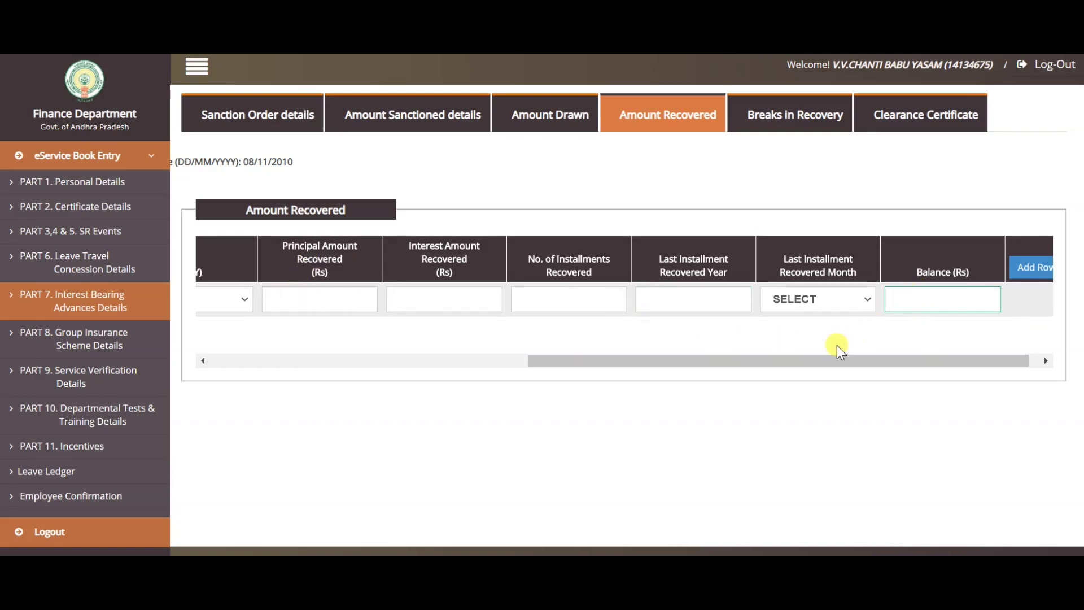
Step: Examine the Breaks in Recovery date and amount fields and the Clearance Certificate section's advance type, order and upload fields
left_click(781, 118)
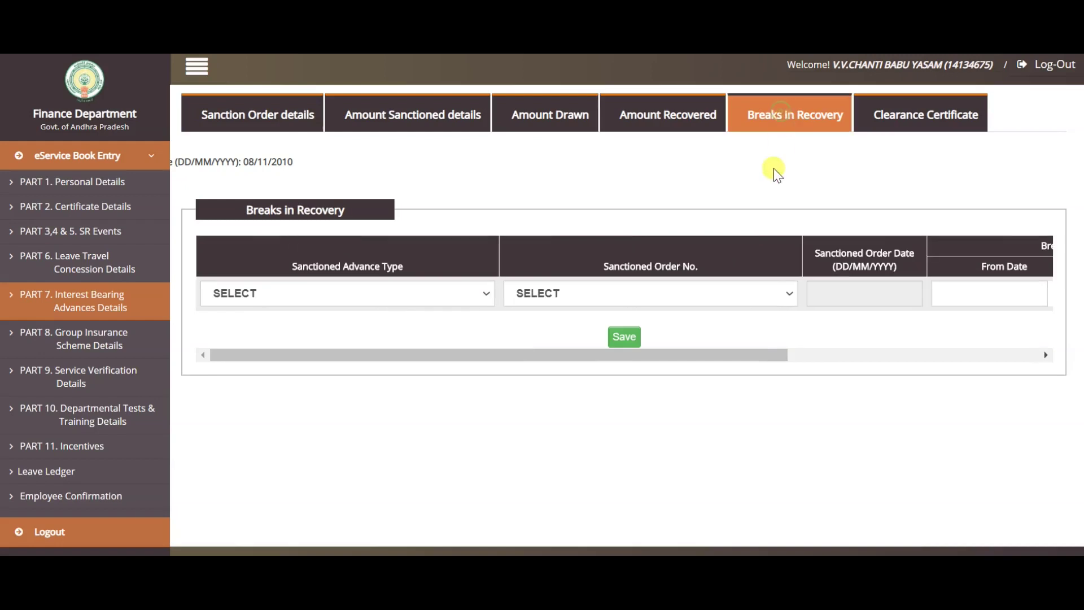
left_click_drag(750, 347, 926, 362)
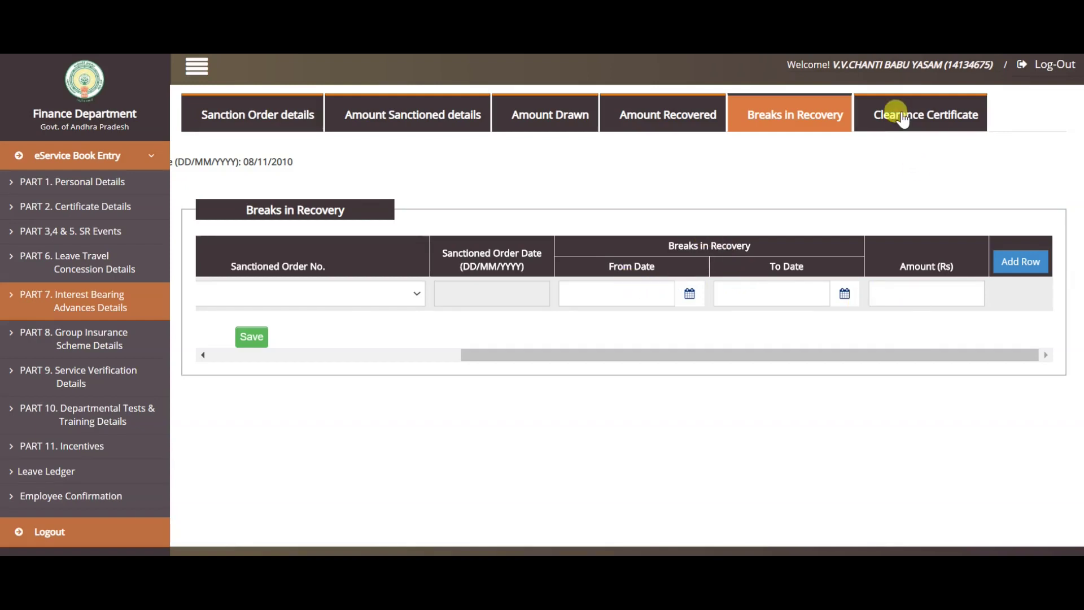
left_click(902, 117)
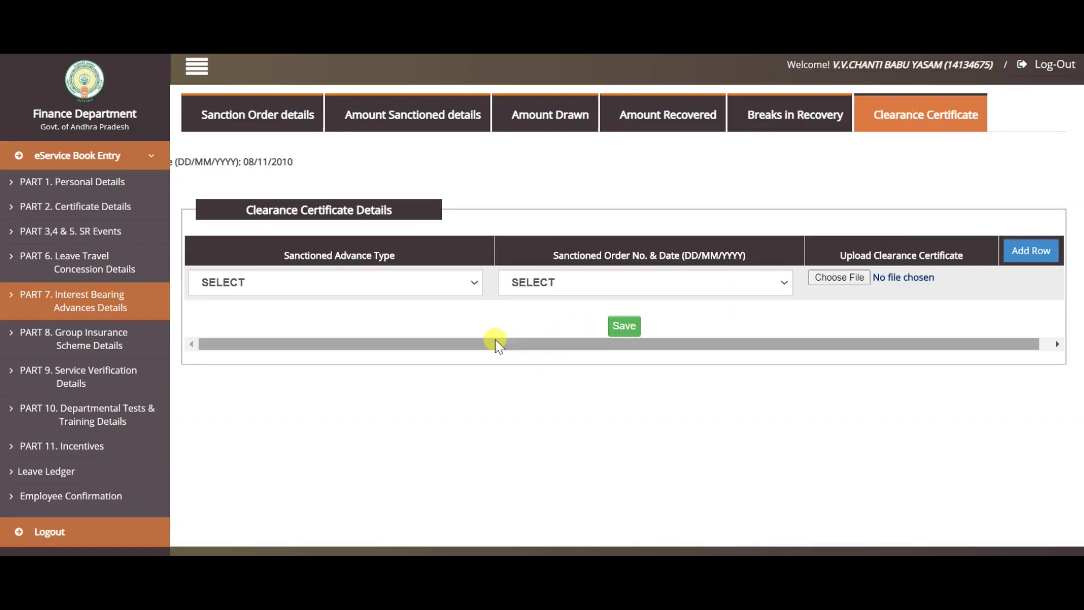
left_click(353, 282)
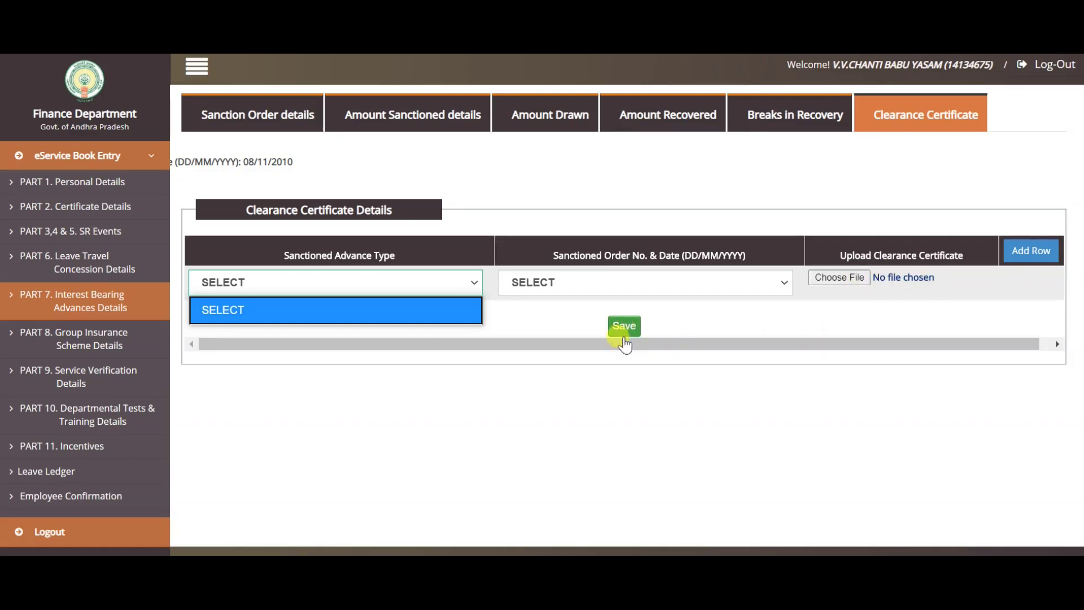
left_click(623, 339)
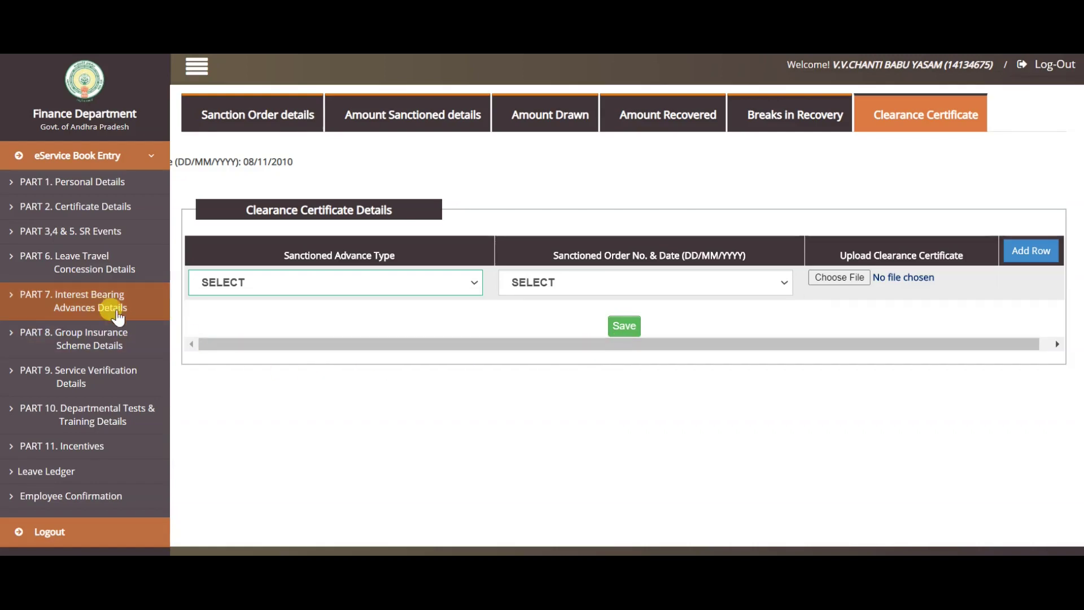